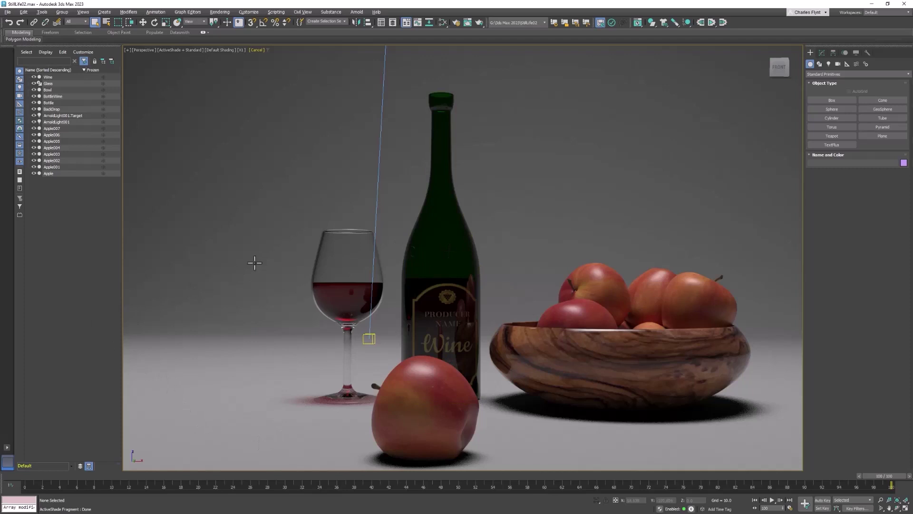
# In quad view, move ArnoldLight001's target onto the fruit bowl in the Top viewport.
pyautogui.hotkey('alt', 'w')
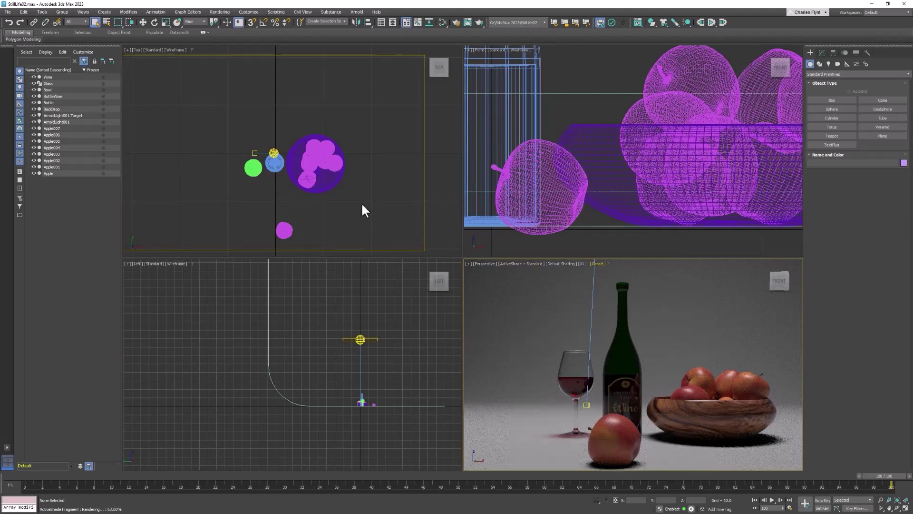
pyautogui.moveTo(346, 190); pyautogui.dragTo(365, 197, button='middle')
pyautogui.scroll(-2, 361, 183)
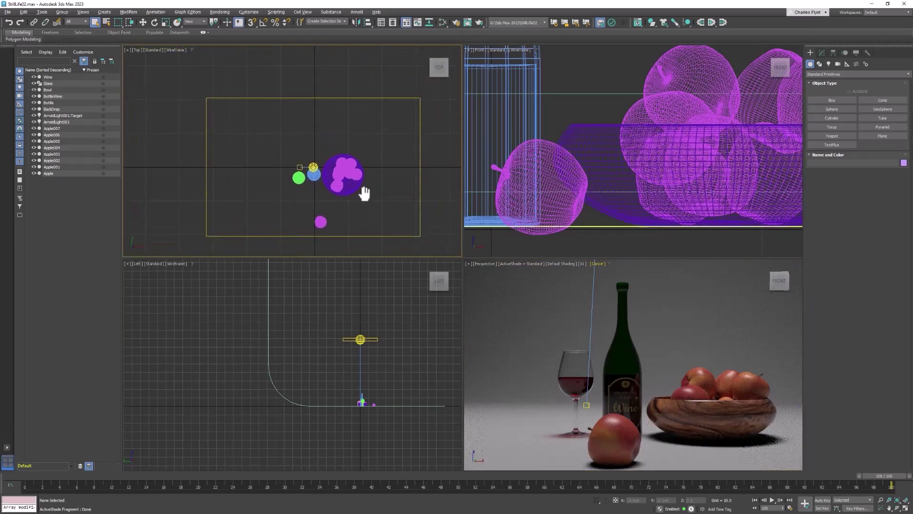
pyautogui.click(313, 167)
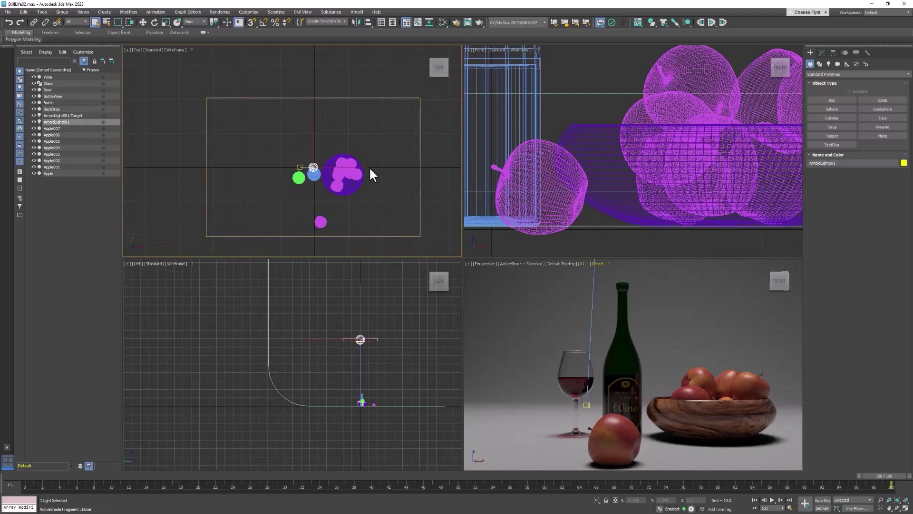
pyautogui.scroll(3, 319, 166)
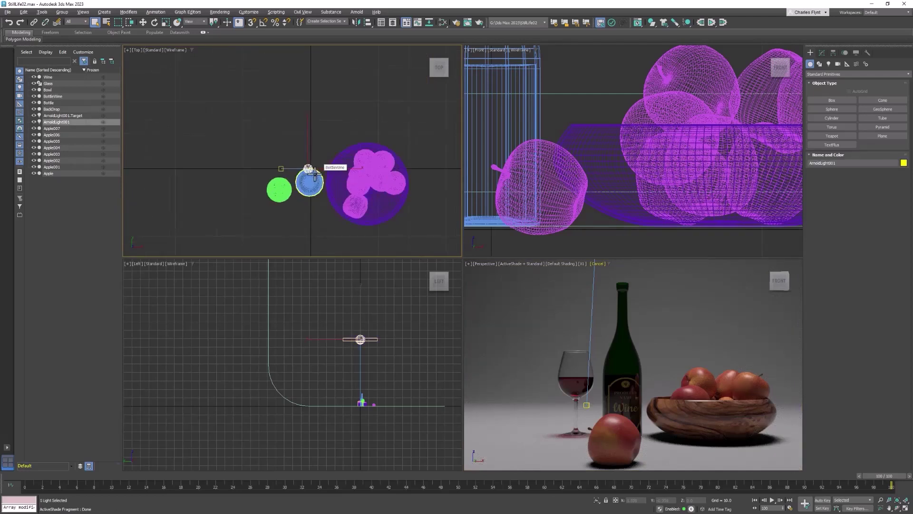
pyautogui.click(282, 169)
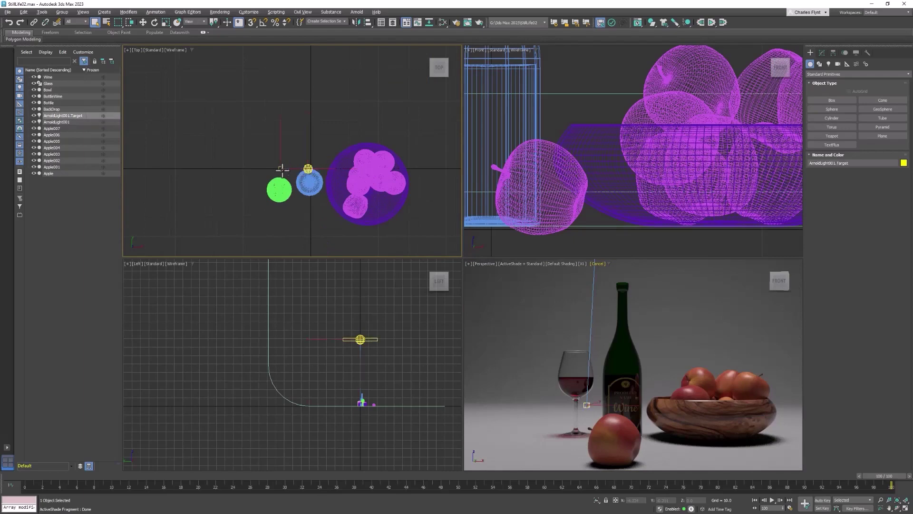
pyautogui.click(144, 25)
pyautogui.moveTo(298, 153); pyautogui.dragTo(326, 166)
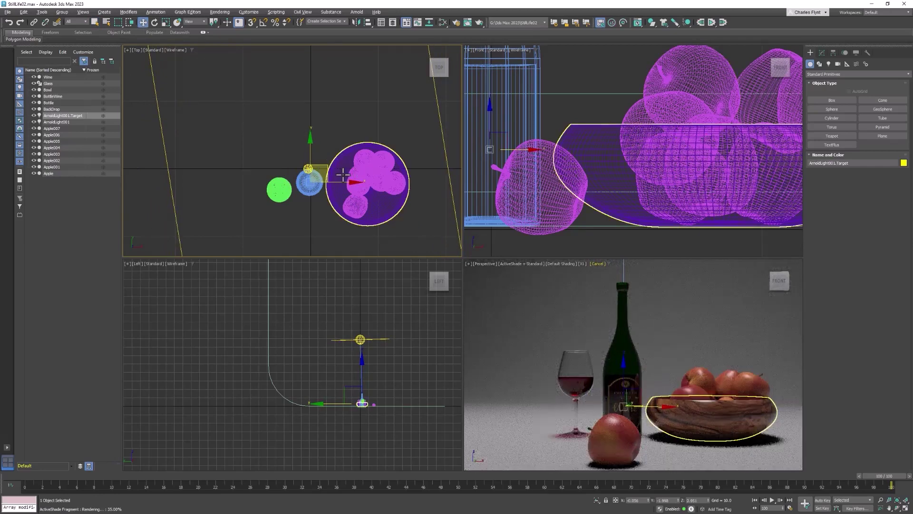
# Recentre the Top view on the scene and return the animation to frame 0.
pyautogui.scroll(-2, 376, 191)
pyautogui.scroll(-4, 379, 190)
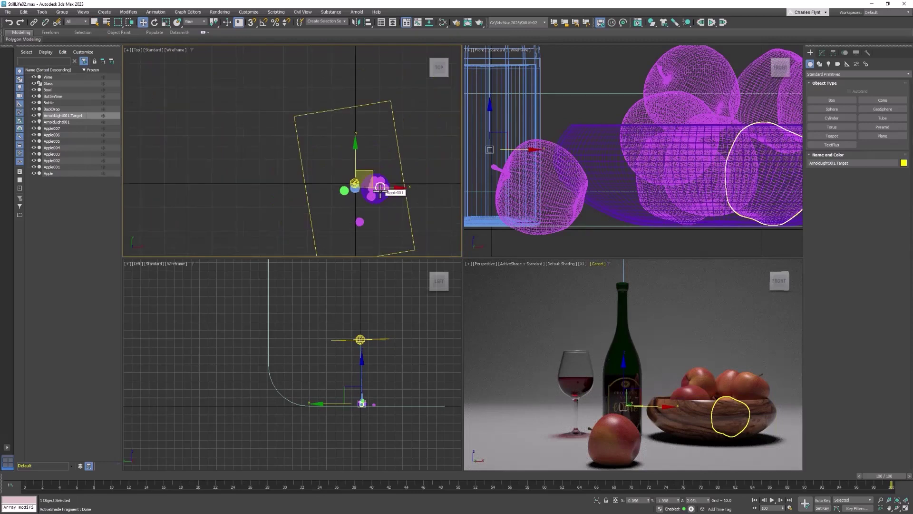
pyautogui.moveTo(379, 189); pyautogui.dragTo(348, 167, button='middle')
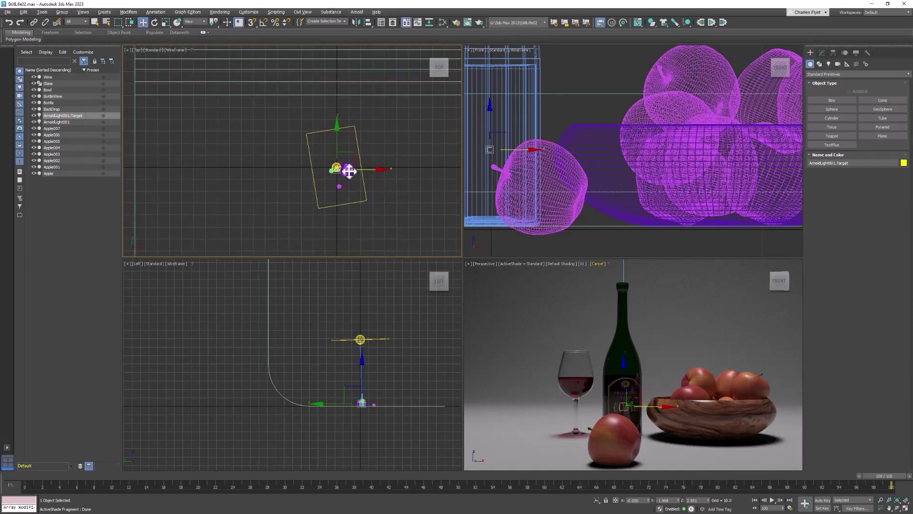
pyautogui.press('Home')
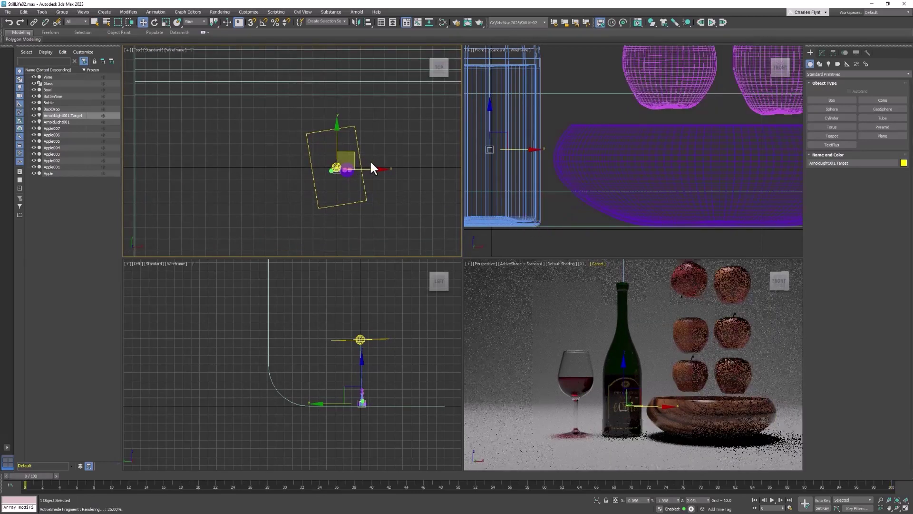
# Move ArnoldLight001 front-left in the Top view, then raise it along Y in the Front view.
pyautogui.click(355, 137)
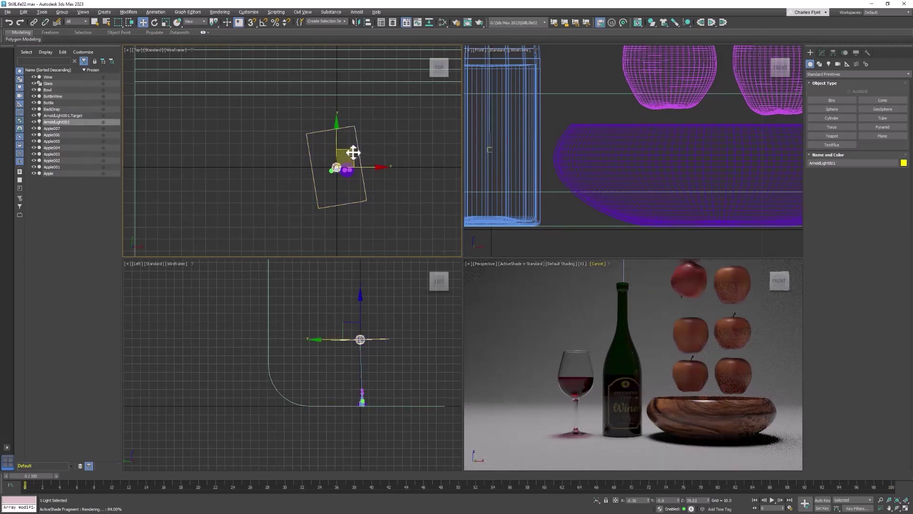
pyautogui.moveTo(353, 152); pyautogui.dragTo(281, 222)
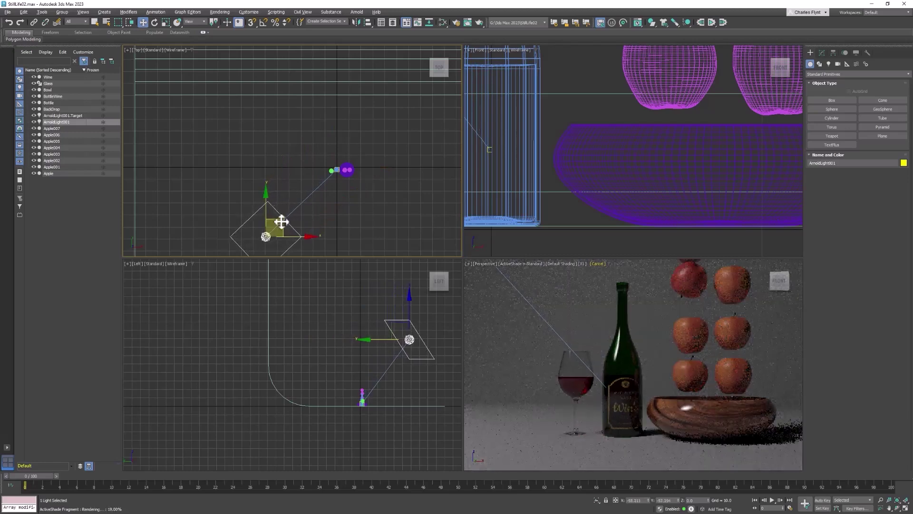
pyautogui.moveTo(400, 300); pyautogui.dragTo(343, 326, button='middle')
pyautogui.scroll(-15, 678, 133)
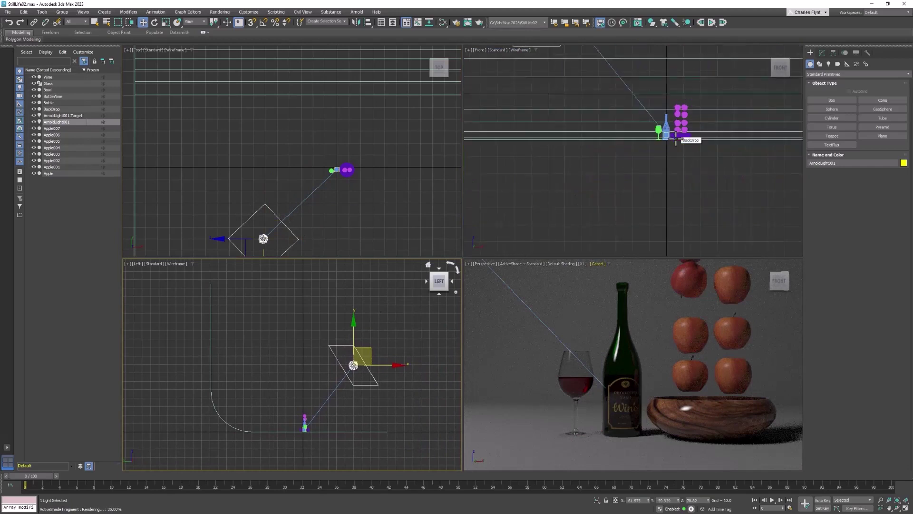
pyautogui.scroll(-6, 675, 137)
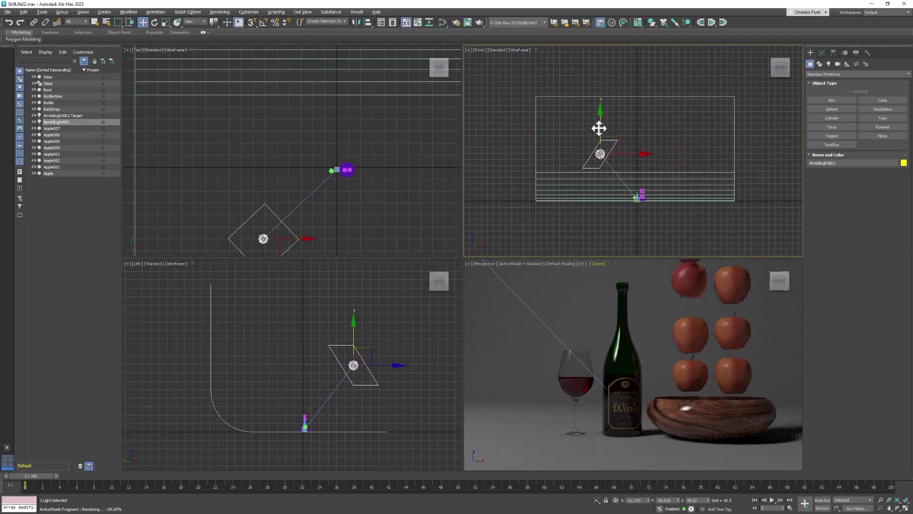
pyautogui.moveTo(599, 128); pyautogui.dragTo(618, 147)
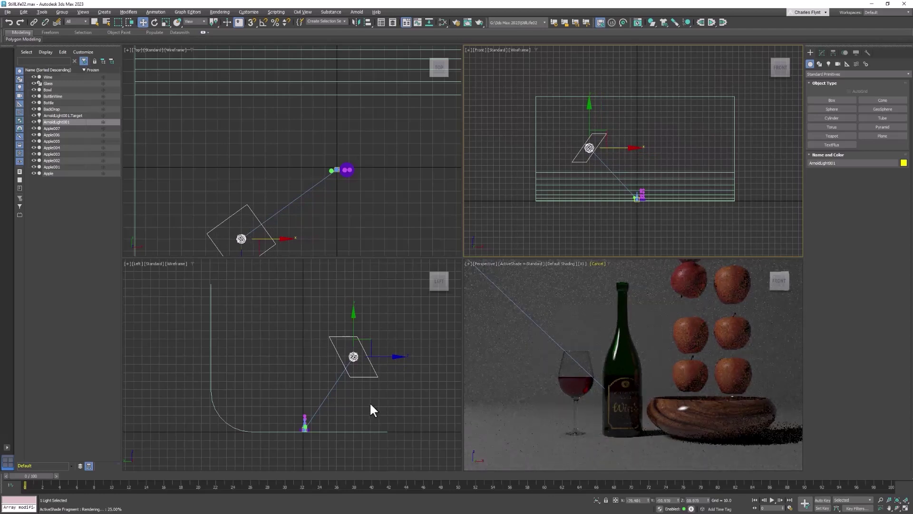
pyautogui.moveTo(293, 217); pyautogui.dragTo(294, 205, button='middle')
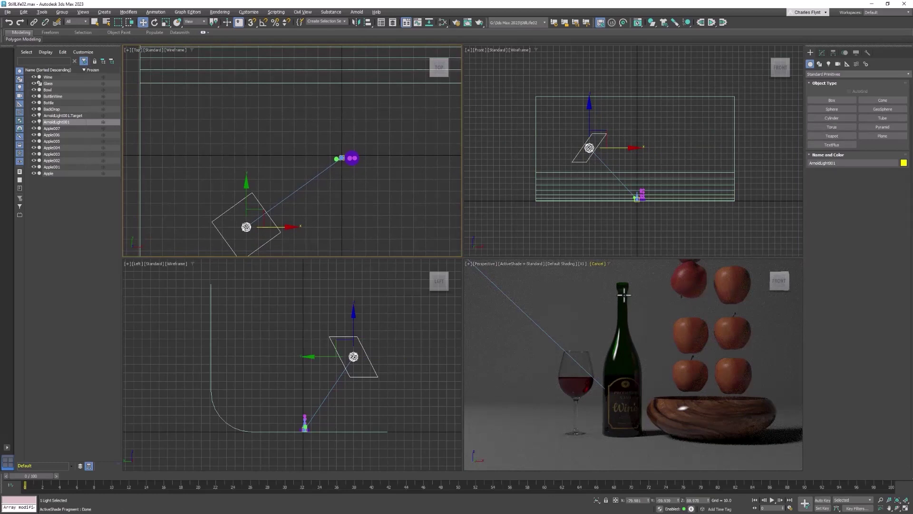
pyautogui.middleClick(570, 302)
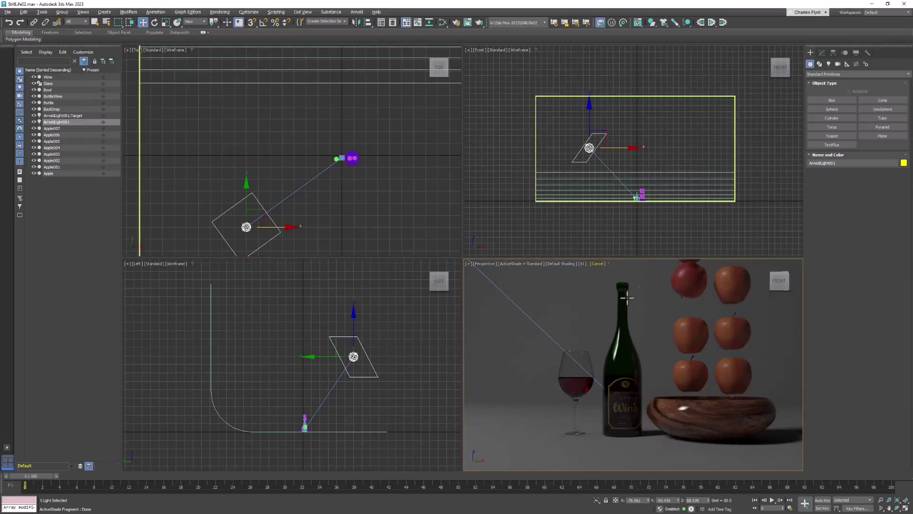
# Slightly raise the area light's intensity in its parameters.
pyautogui.click(821, 53)
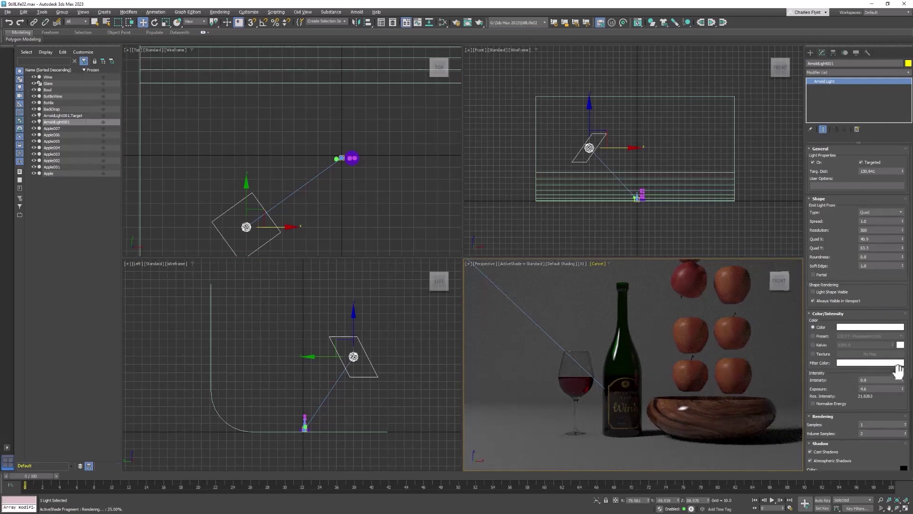
pyautogui.moveTo(902, 380); pyautogui.dragTo(903, 377)
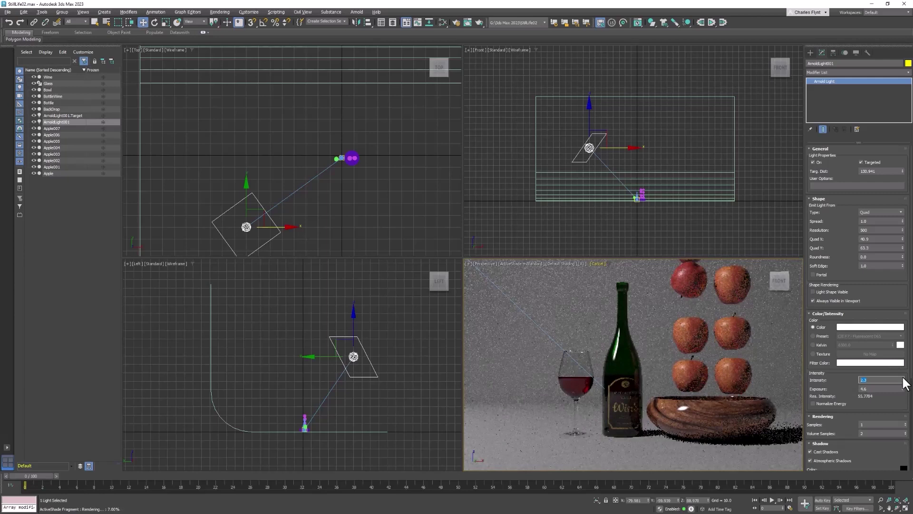
pyautogui.scroll(-1, 880, 448)
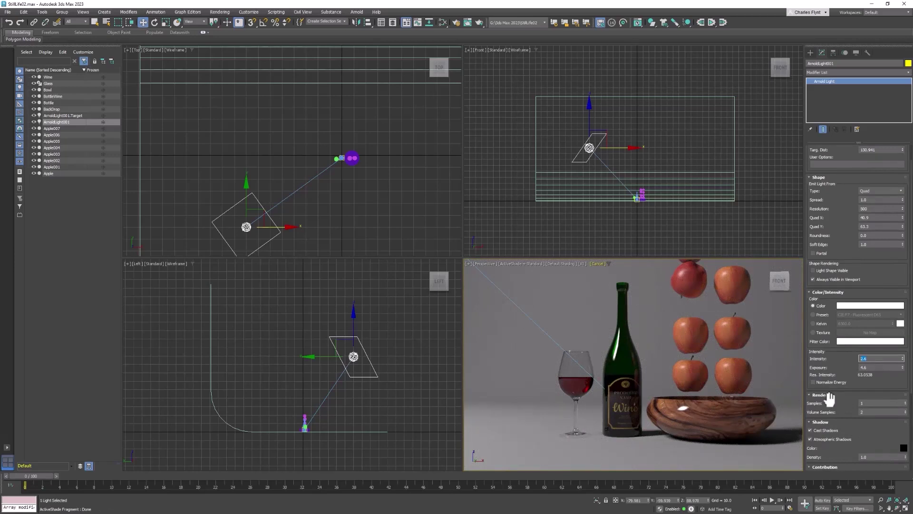
# Lower ArnoldLight001 in the Left view to about 121.5 units from its target.
pyautogui.moveTo(340, 191); pyautogui.dragTo(338, 189, button='middle')
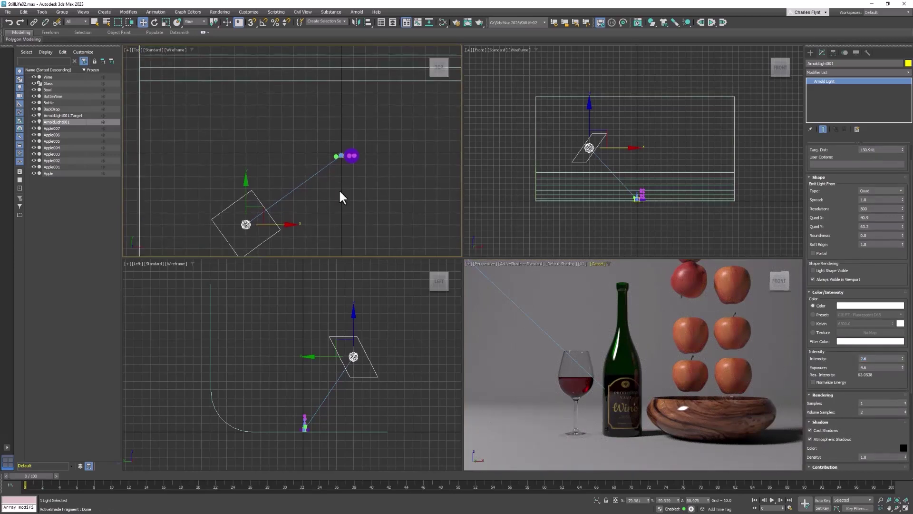
pyautogui.rightClick(363, 312)
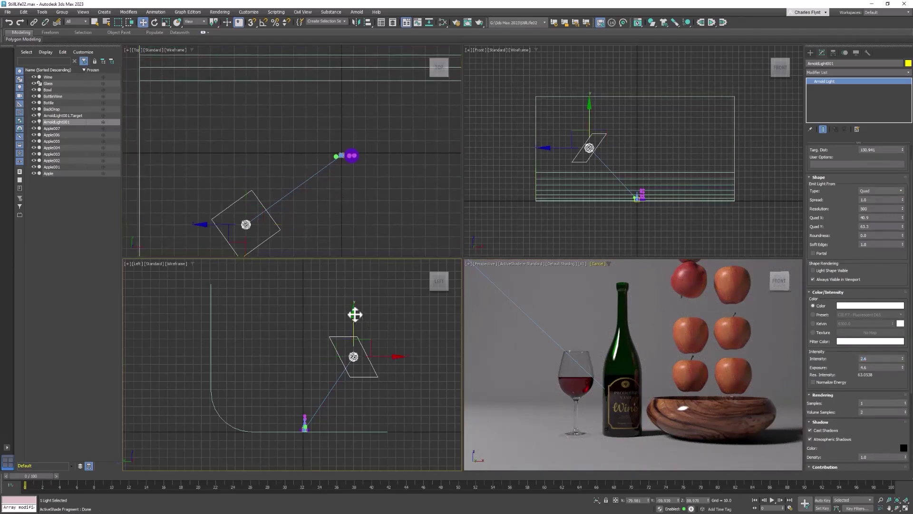
pyautogui.moveTo(355, 314); pyautogui.dragTo(371, 326)
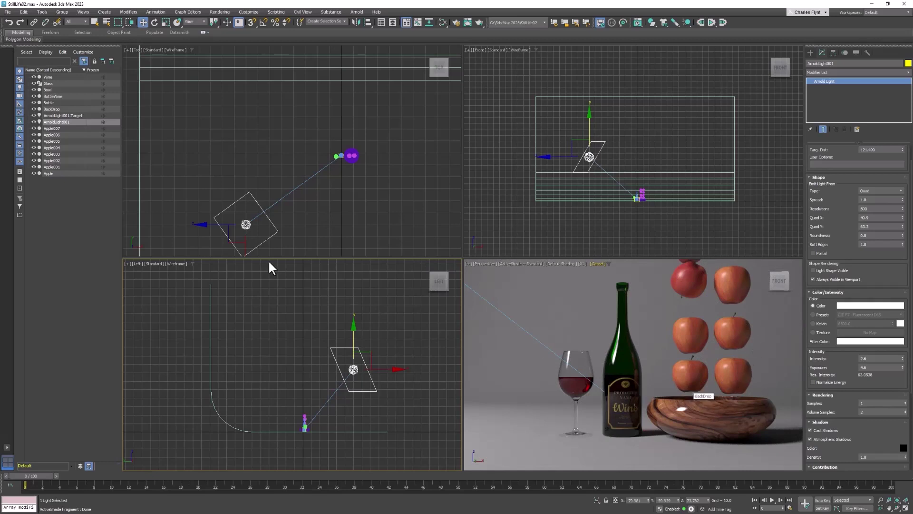
# Clone the area light along X to the right side as a copy named ArnoldLight002.
pyautogui.moveTo(280, 220); pyautogui.dragTo(253, 209, button='middle')
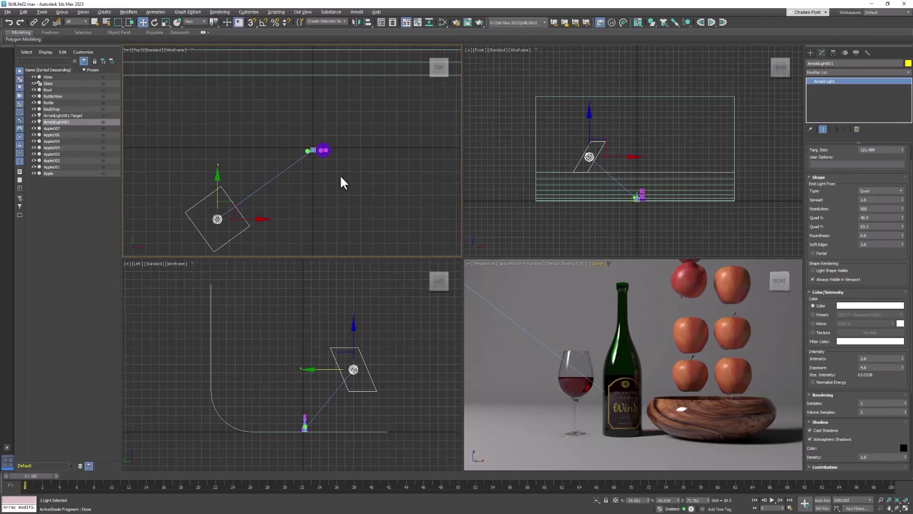
pyautogui.moveTo(301, 177); pyautogui.dragTo(290, 170, button='middle')
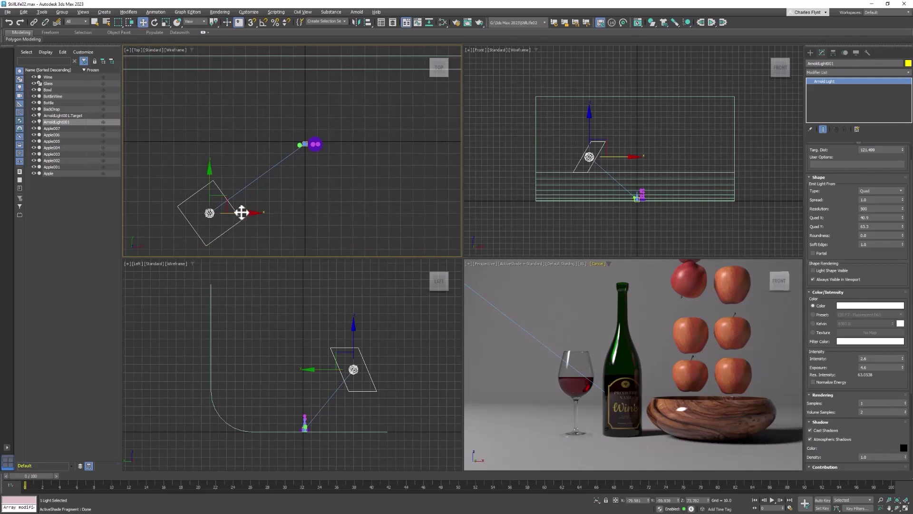
pyautogui.moveTo(242, 213)
pyautogui.mouseDown()
pyautogui.moveTo(233, 215)
pyautogui.moveTo(353, 223)
pyautogui.moveTo(442, 193)
pyautogui.mouseUp()
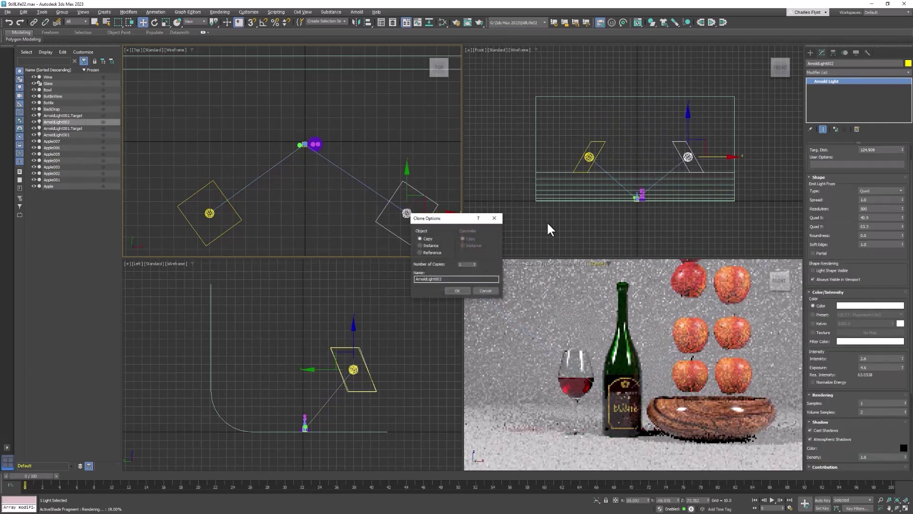
# Confirm the ArnoldLight002 copy and lower it in the Front view.
pyautogui.click(449, 288)
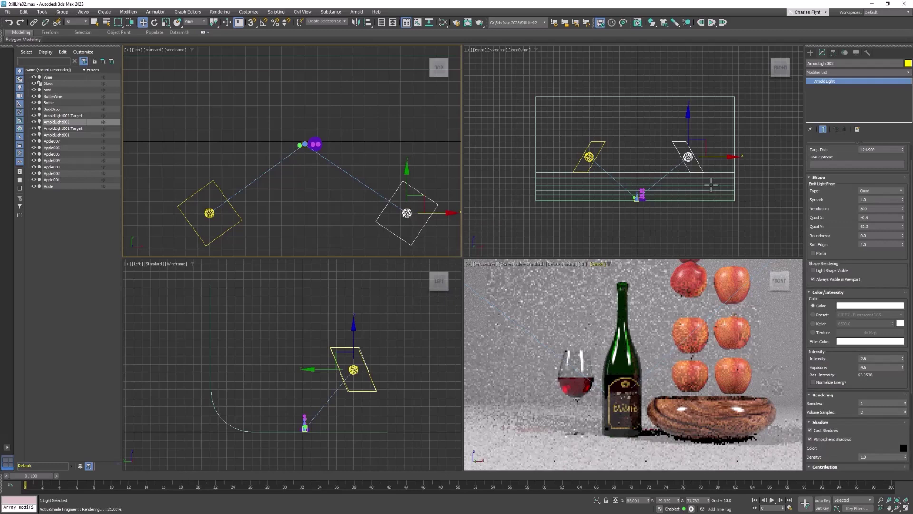
pyautogui.rightClick(698, 132)
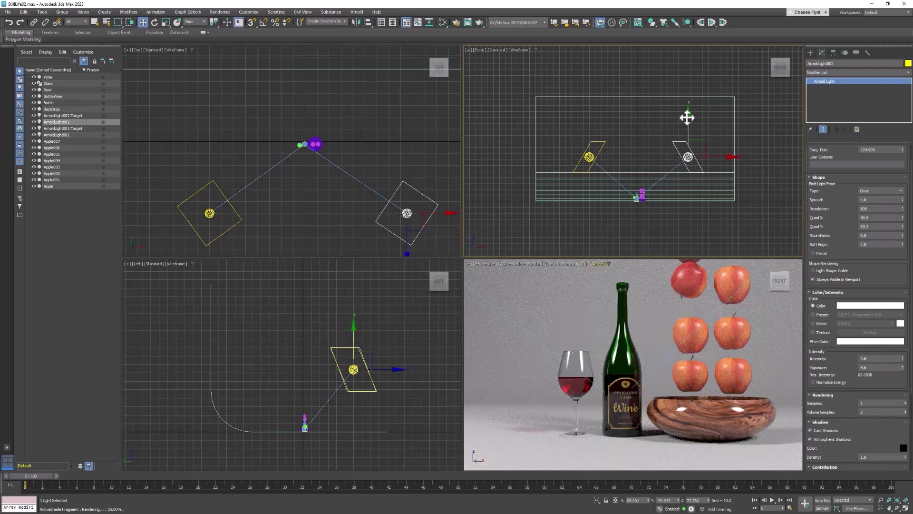
pyautogui.moveTo(687, 117); pyautogui.dragTo(689, 133)
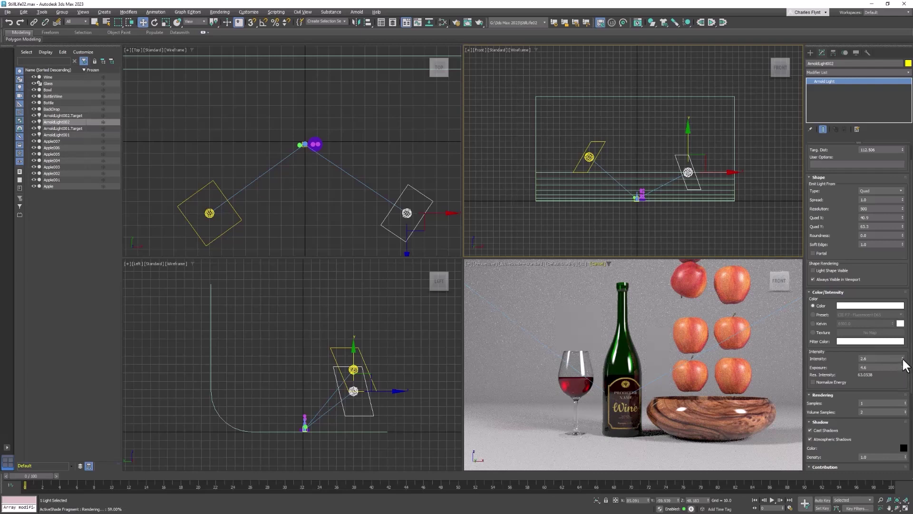
# Set ArnoldLight002's intensity to 1.3 and exposure to 1.7.
pyautogui.moveTo(903, 365)
pyautogui.mouseDown()
pyautogui.moveTo(905, 388)
pyautogui.moveTo(906, 375)
pyautogui.mouseUp()
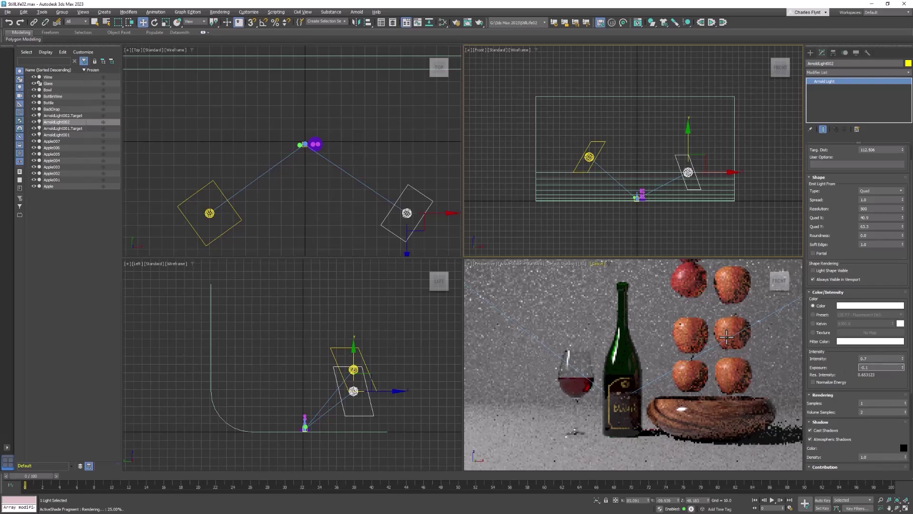
pyautogui.middleClick(639, 306)
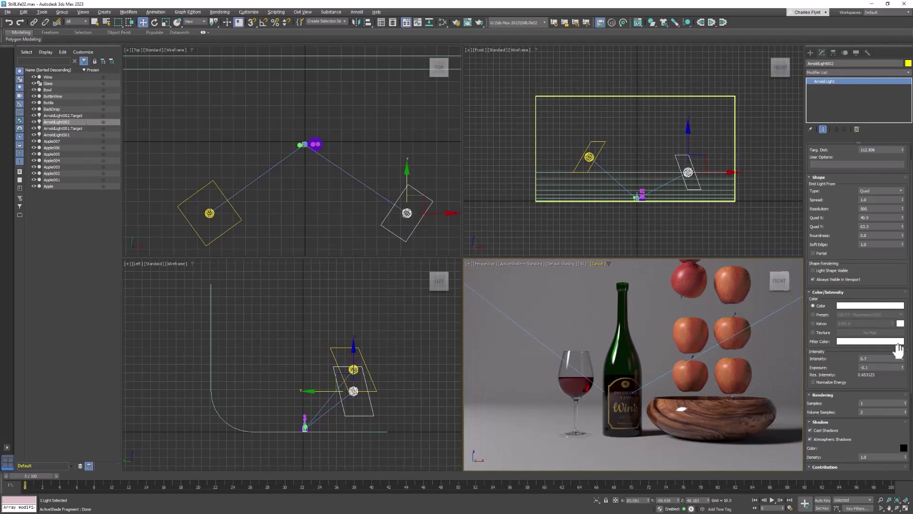
pyautogui.moveTo(902, 369); pyautogui.dragTo(906, 359)
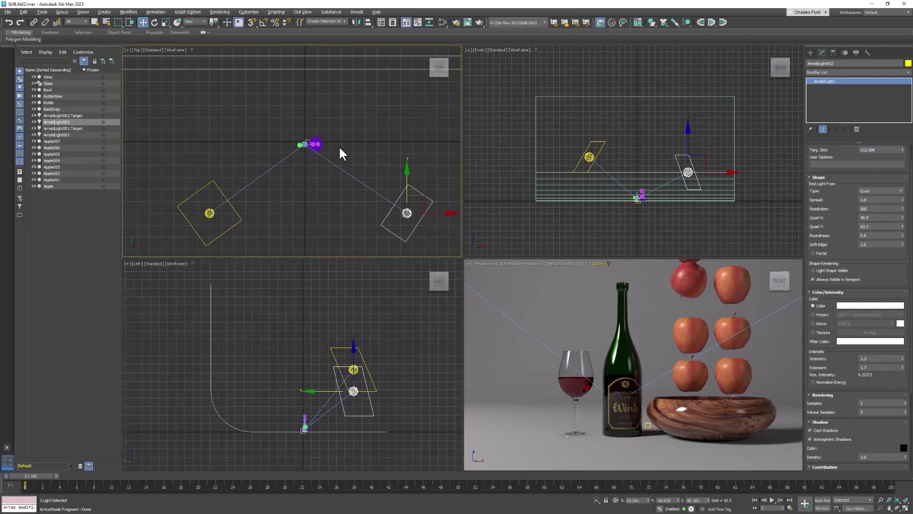
# Clone ArnoldLight003 behind the bottle and glass, then lower it in the Left view.
pyautogui.moveTo(338, 145); pyautogui.dragTo(337, 162, button='middle')
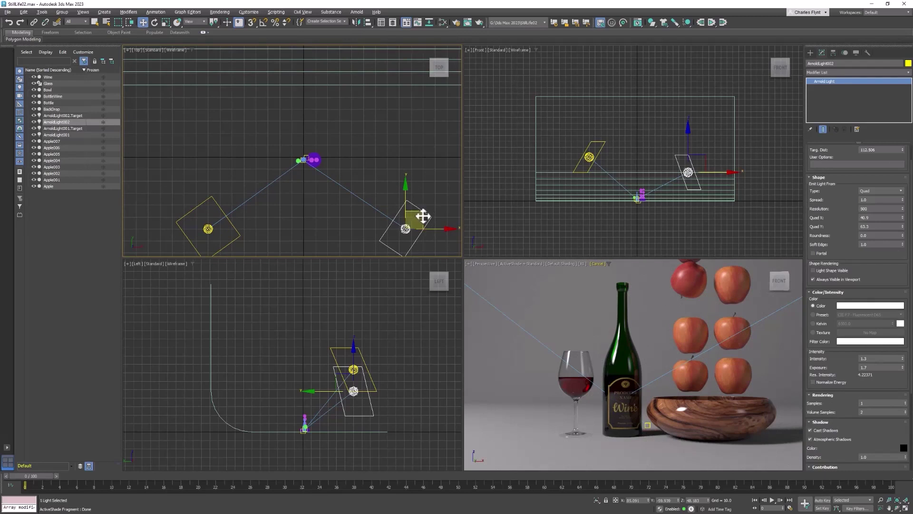
pyautogui.moveTo(422, 217)
pyautogui.keyDown('shift'); pyautogui.mouseDown()
pyautogui.moveTo(380, 143)
pyautogui.moveTo(309, 98)
pyautogui.moveTo(321, 99)
pyautogui.mouseUp(); pyautogui.keyUp('shift')
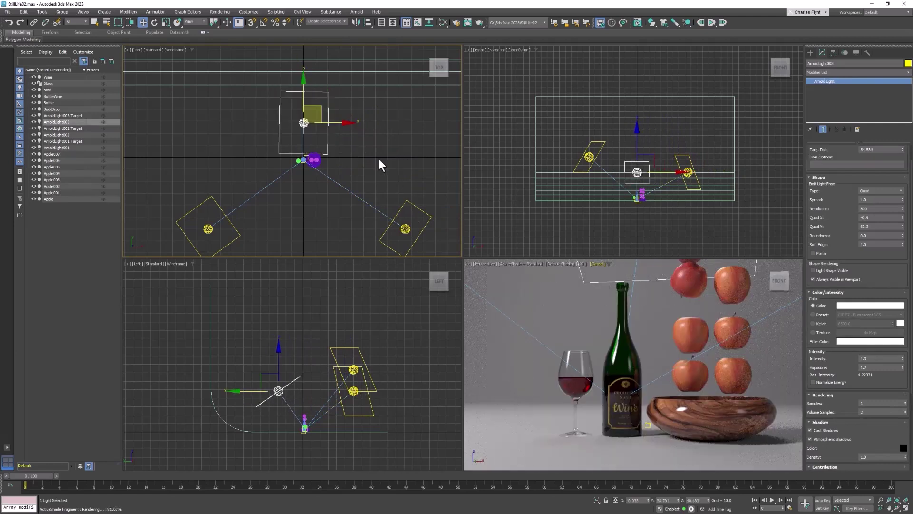
pyautogui.rightClick(283, 341)
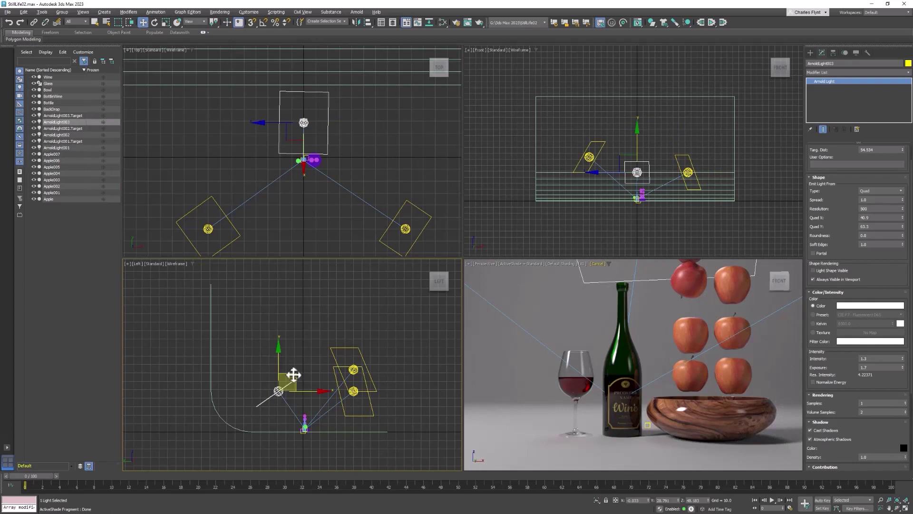
pyautogui.moveTo(295, 374); pyautogui.dragTo(283, 379)
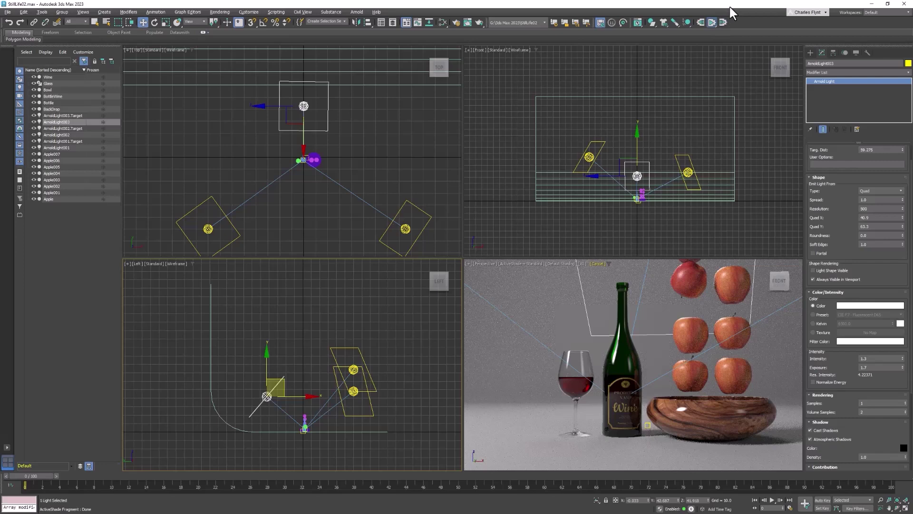
# Play the timeline to frame 74 so the apples settle, with the Perspective view maximized.
pyautogui.press('/')
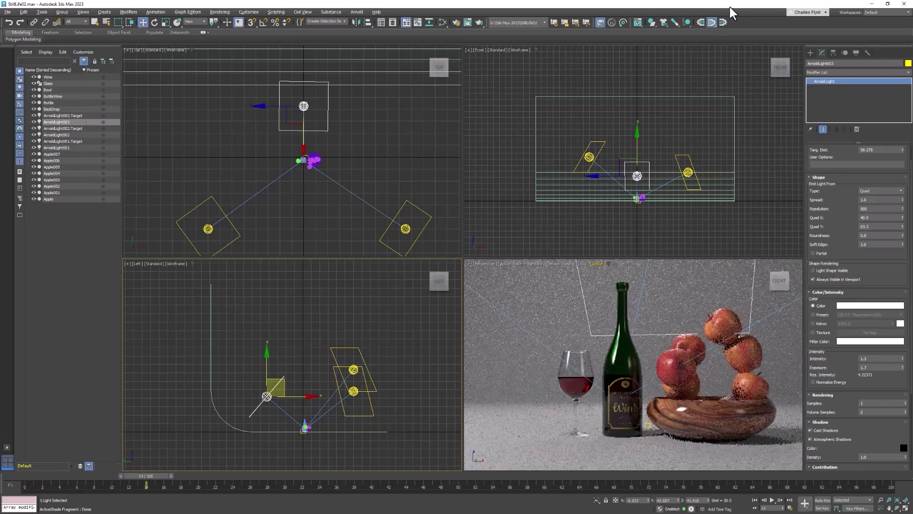
pyautogui.hotkey('alt', 'w')
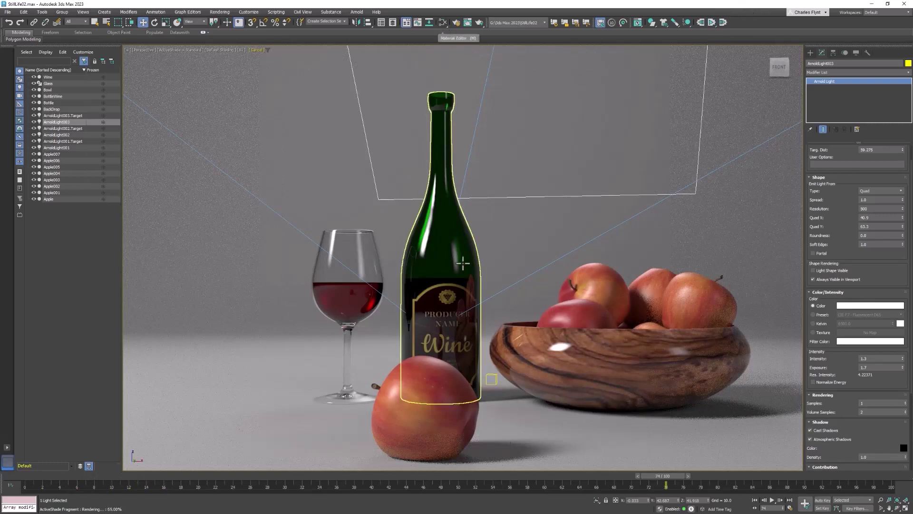
# Raise Material #69's reflection roughness to about 0.94 for a matte label.
pyautogui.click(442, 23)
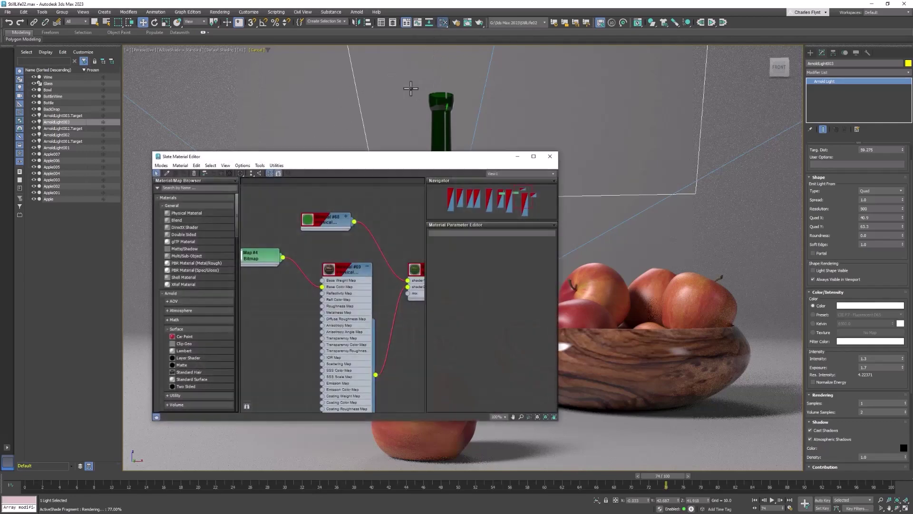
pyautogui.doubleClick(352, 270)
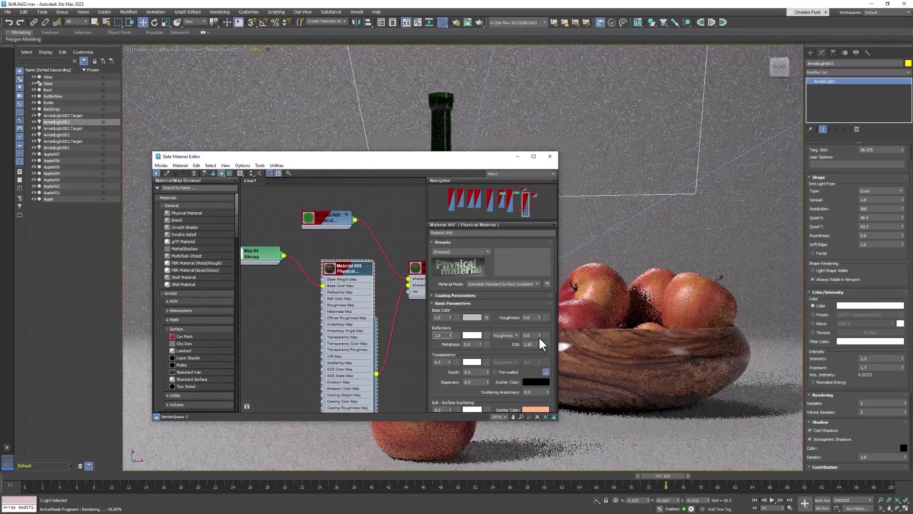
pyautogui.moveTo(539, 335); pyautogui.dragTo(536, 228)
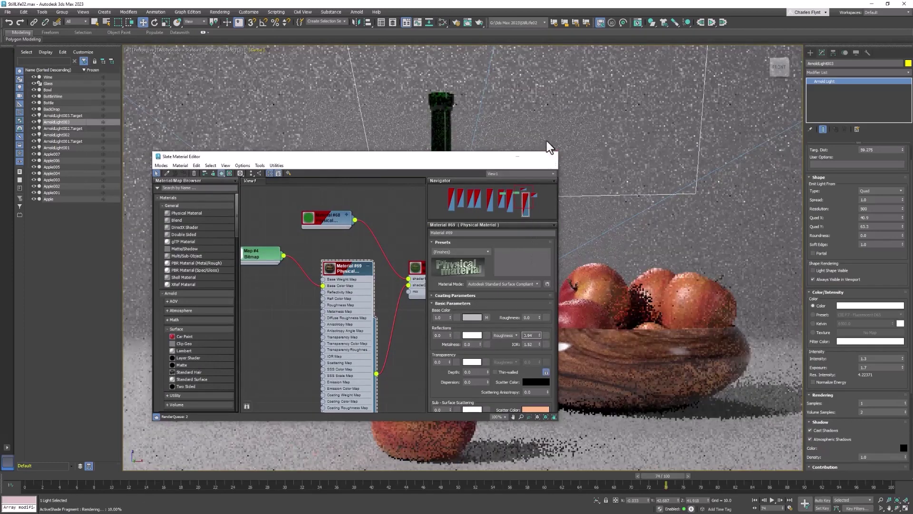